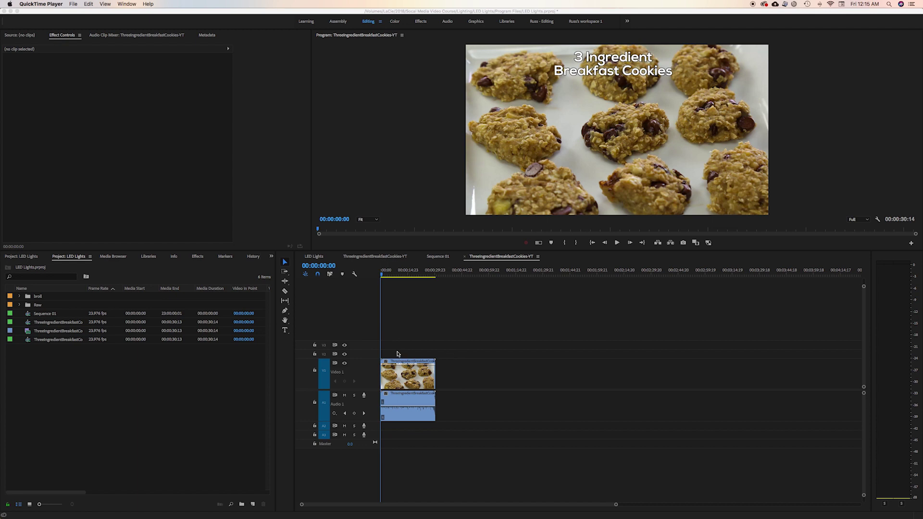
- Scrub the playhead to the '1 3/4 cup quick oats' shot at 00:00:11:05 and bring up the Sequence menu
click(385, 276)
drag(388, 276, 395, 274)
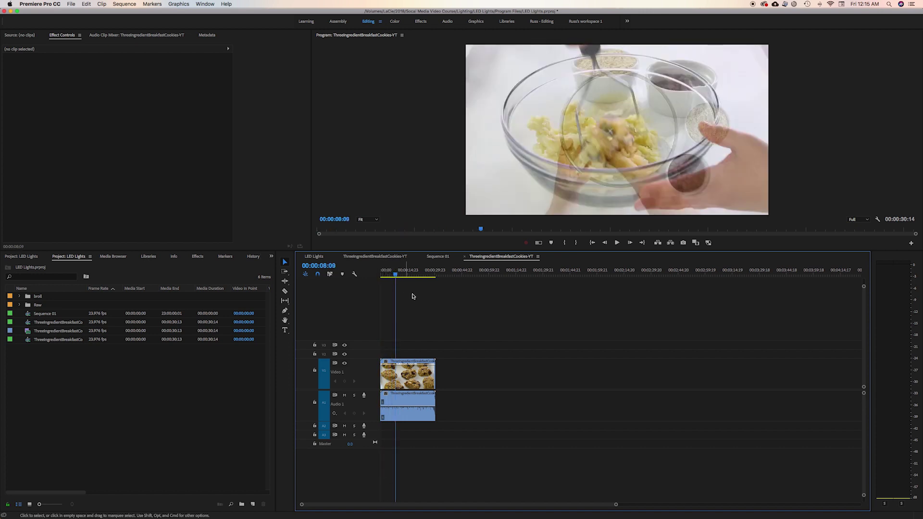
click(400, 273)
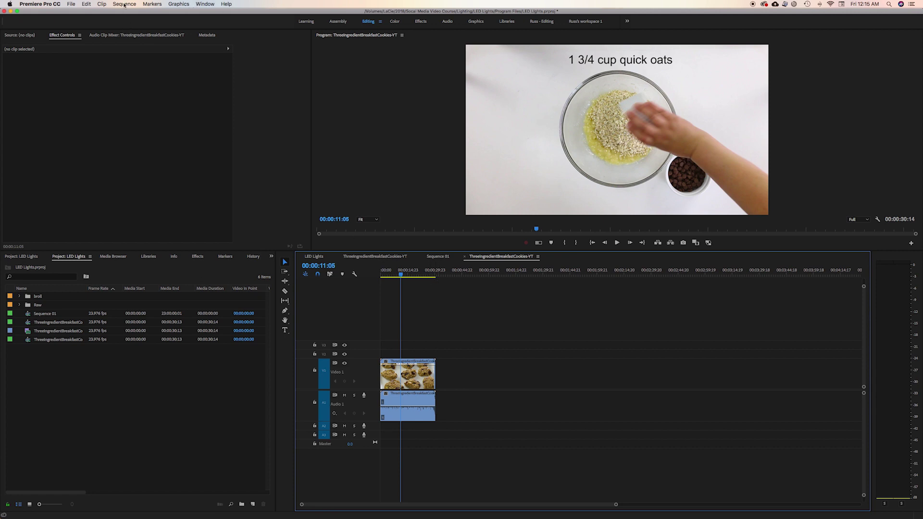
click(124, 4)
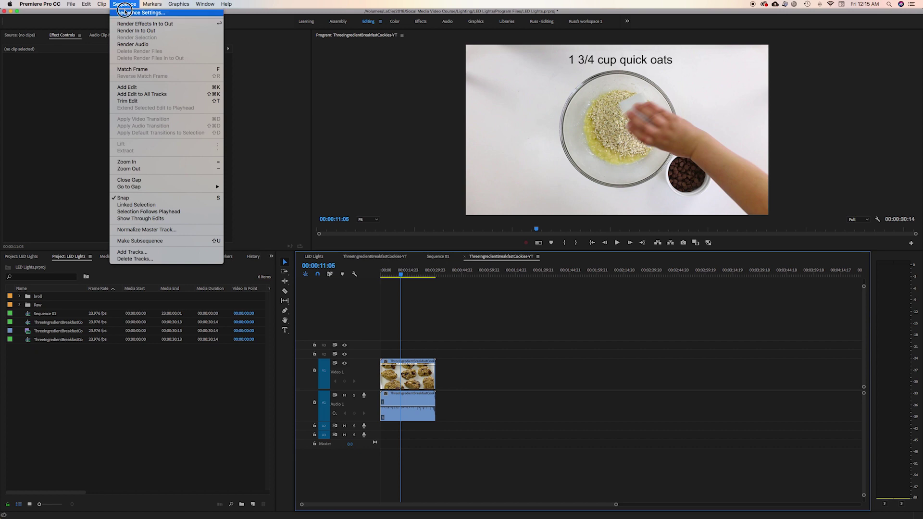
- Change the sequence frame size to 1080 × 1920 vertical in Sequence Settings and accept deleting previews
click(125, 13)
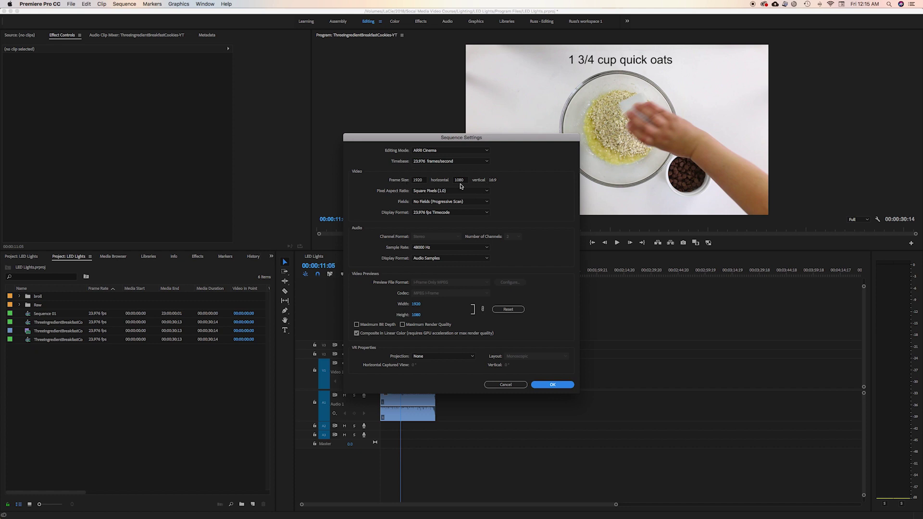
click(425, 181)
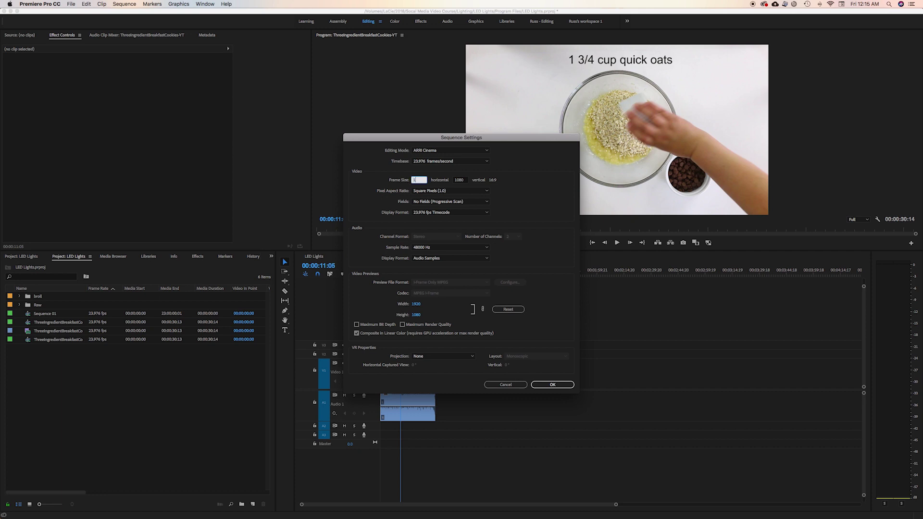
text(1080)
click(465, 179)
key(Tab)
click(558, 386)
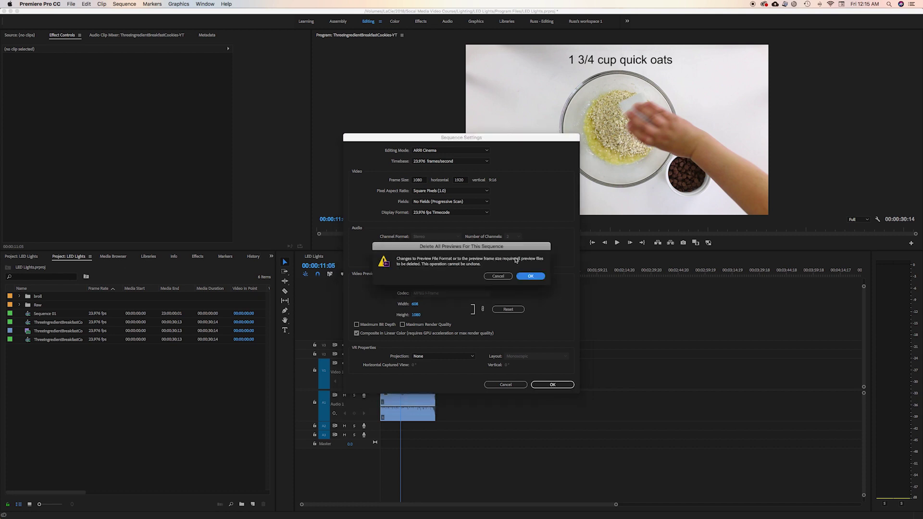
click(531, 277)
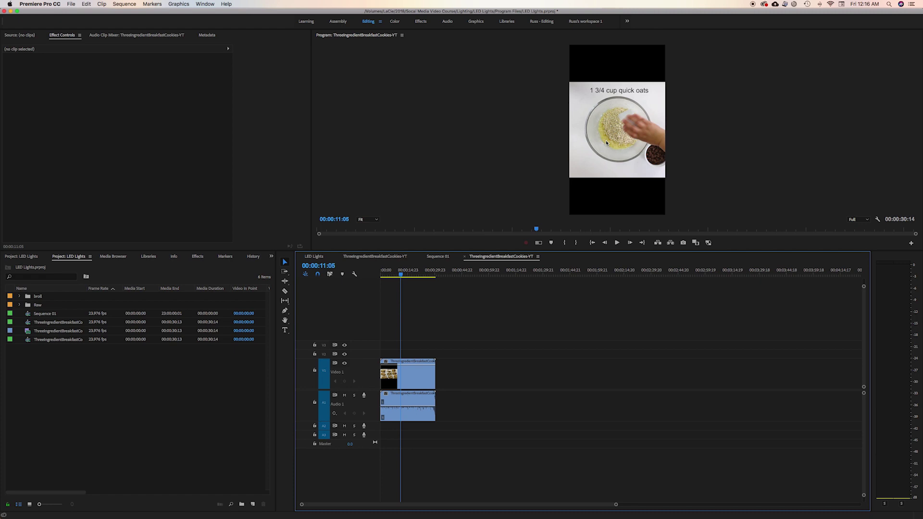
- Scale the cookie clip to 180 at position 540, 960 to fill the vertical frame, then play it back
click(427, 377)
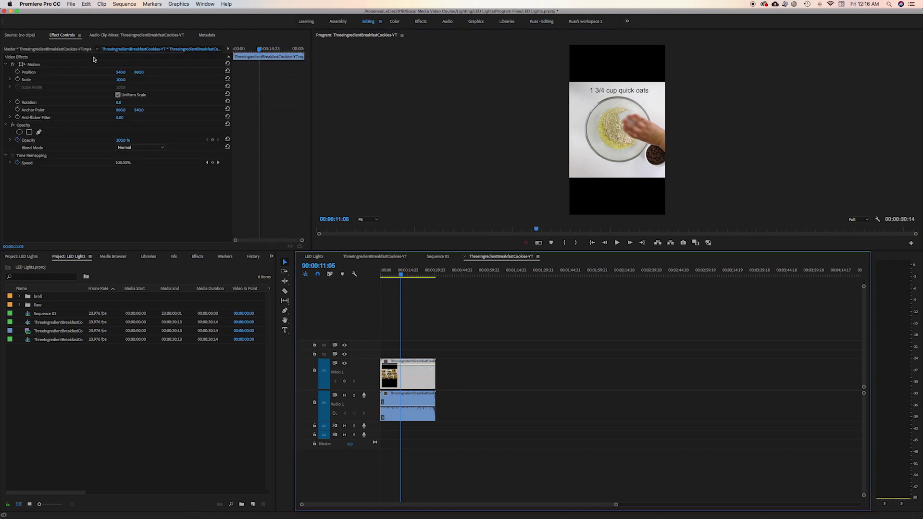
drag(121, 72, 143, 81)
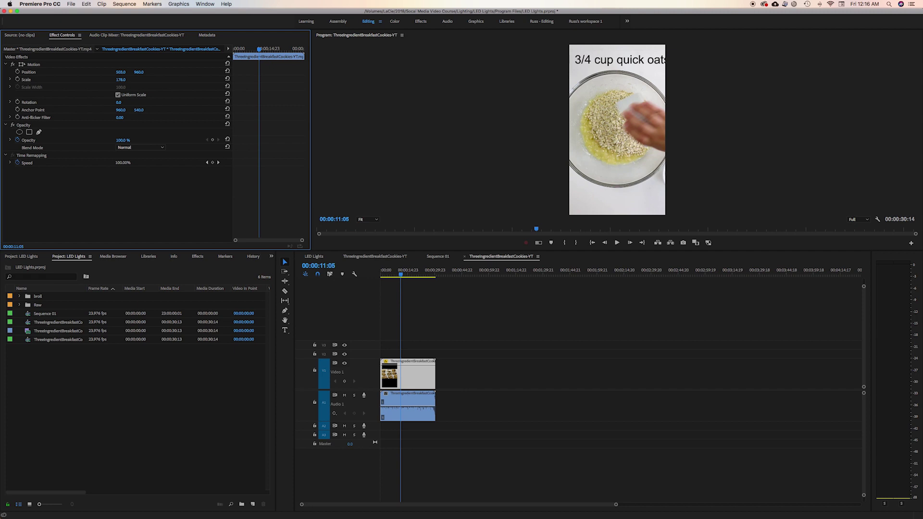
drag(138, 73, 143, 72)
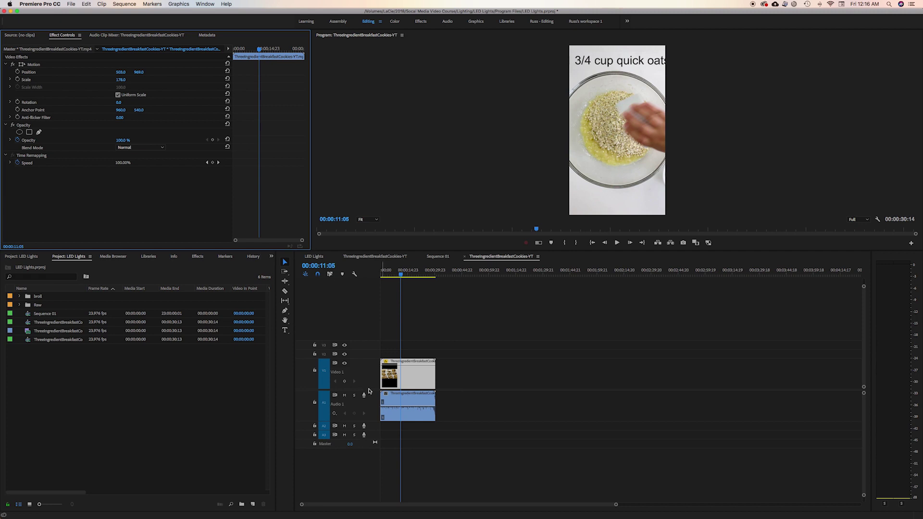
mouse_move(402, 274)
mouse_down()
mouse_move(411, 273)
mouse_move(394, 275)
mouse_move(402, 278)
mouse_up()
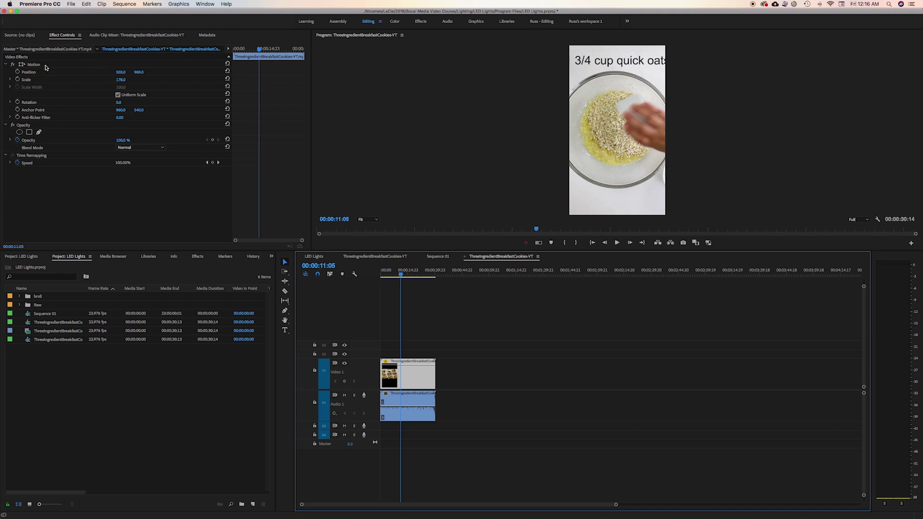
drag(121, 73, 139, 72)
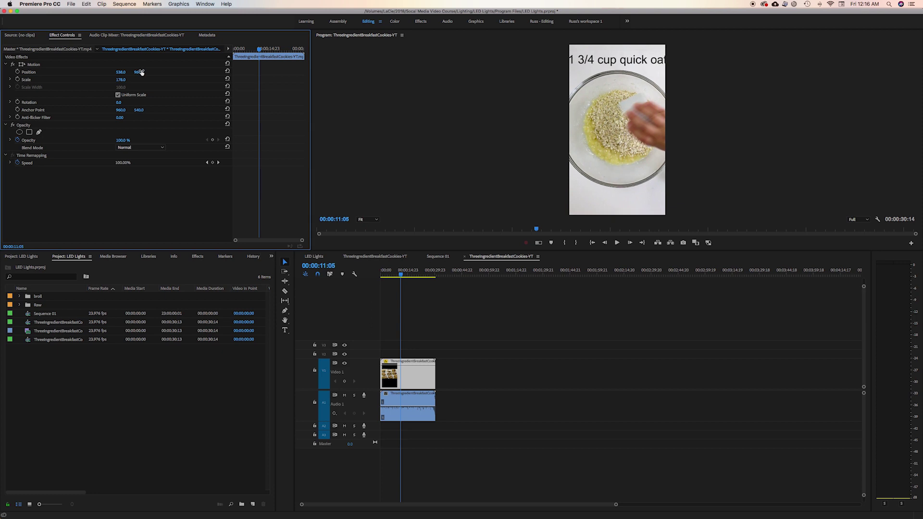
click(21, 65)
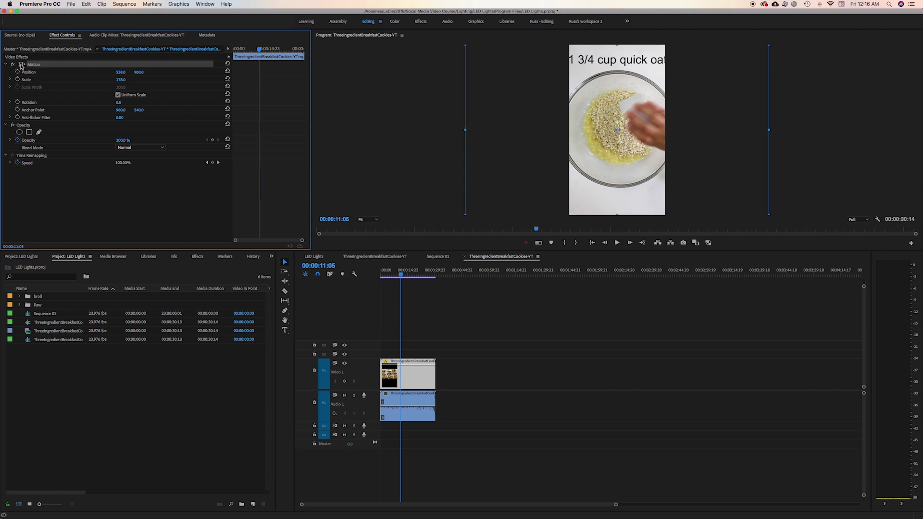
mouse_move(722, 135)
mouse_down()
mouse_move(688, 140)
mouse_move(755, 123)
mouse_move(691, 149)
mouse_move(707, 127)
mouse_move(718, 133)
mouse_up()
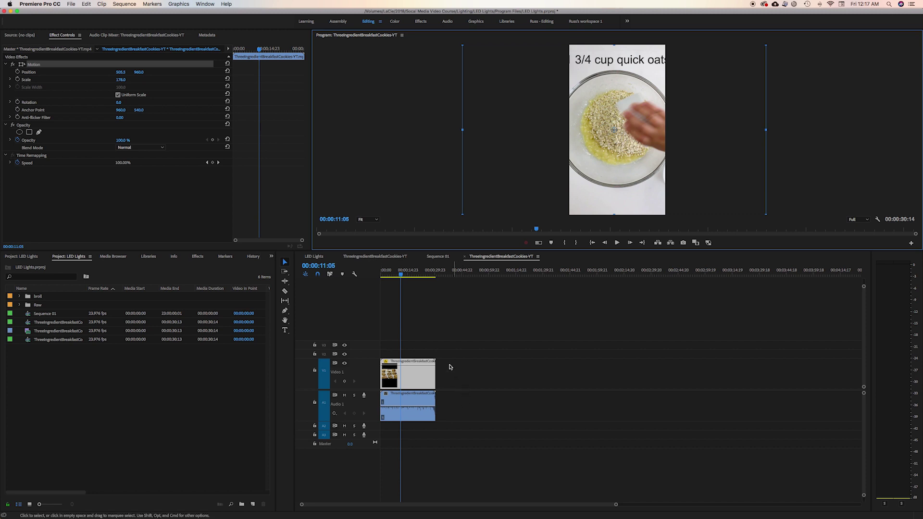
click(436, 343)
key(space)
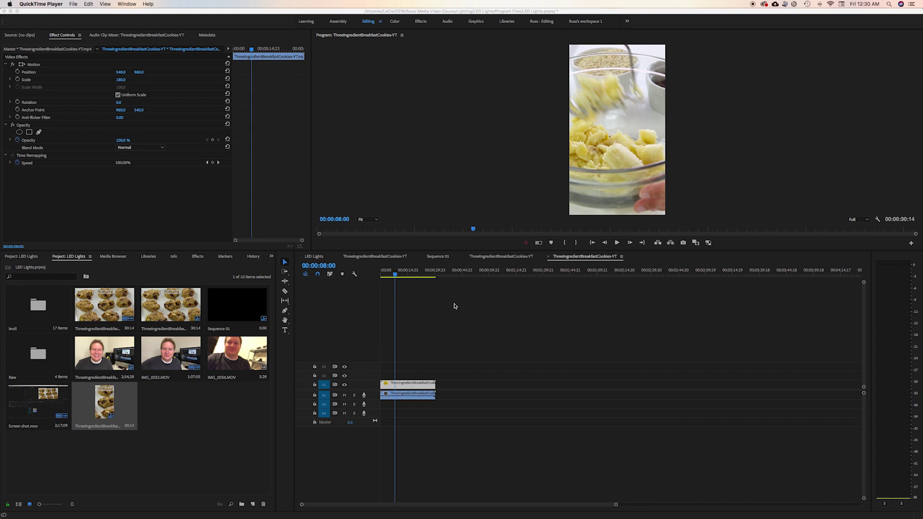
- Save the project and open Export Settings for the sequence via File > Export > Media
click(455, 307)
key(super+s)
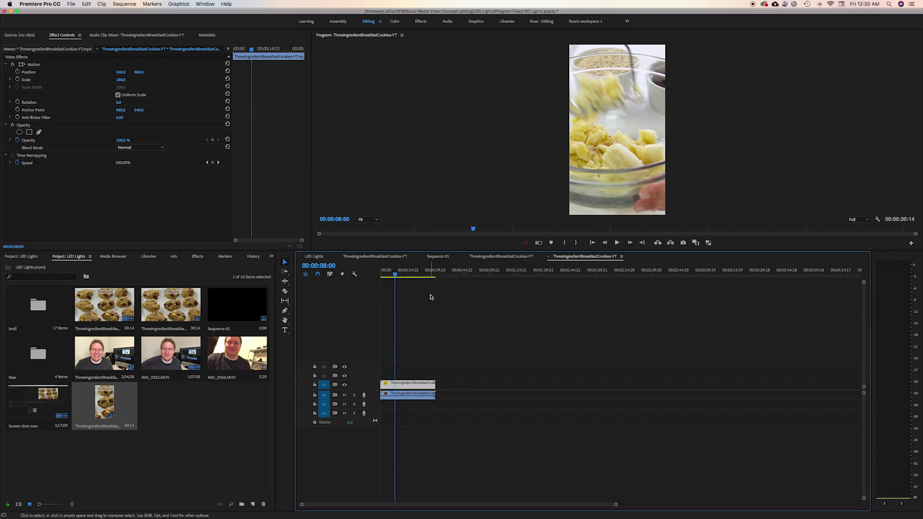
click(431, 294)
click(72, 4)
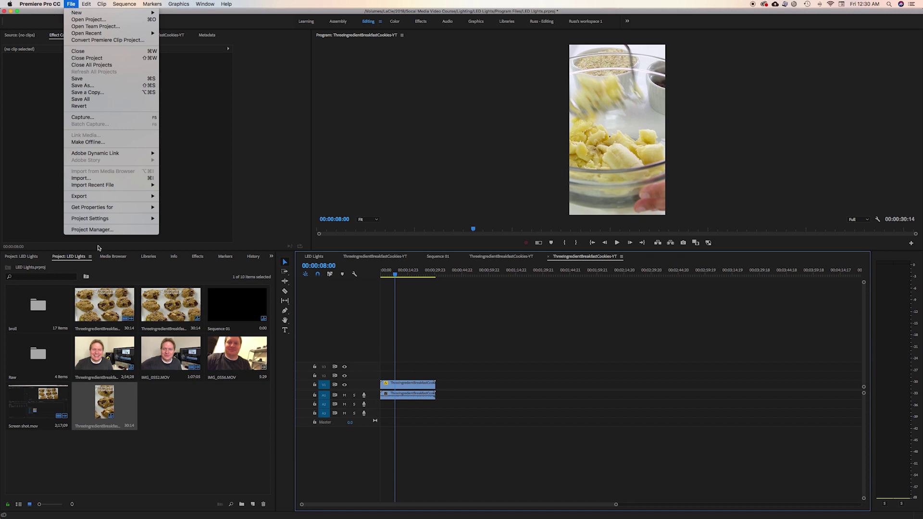
mouse_move(114, 199)
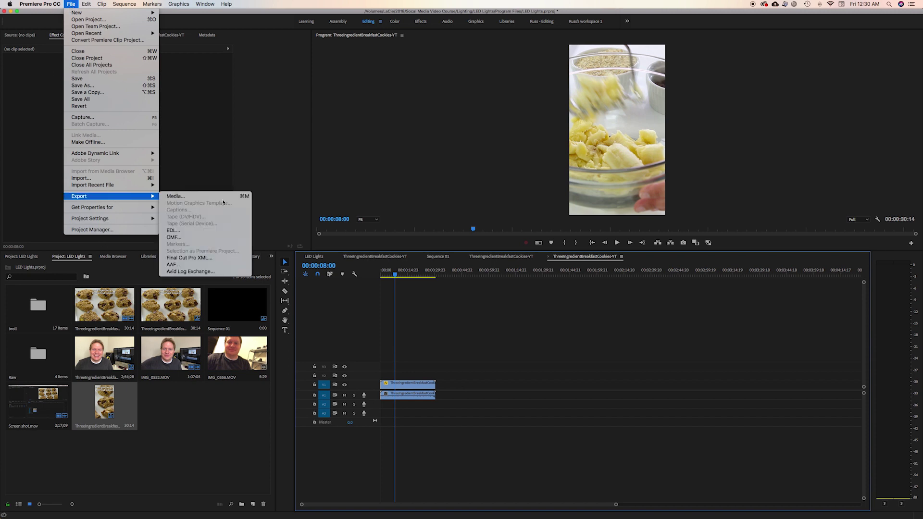
click(205, 197)
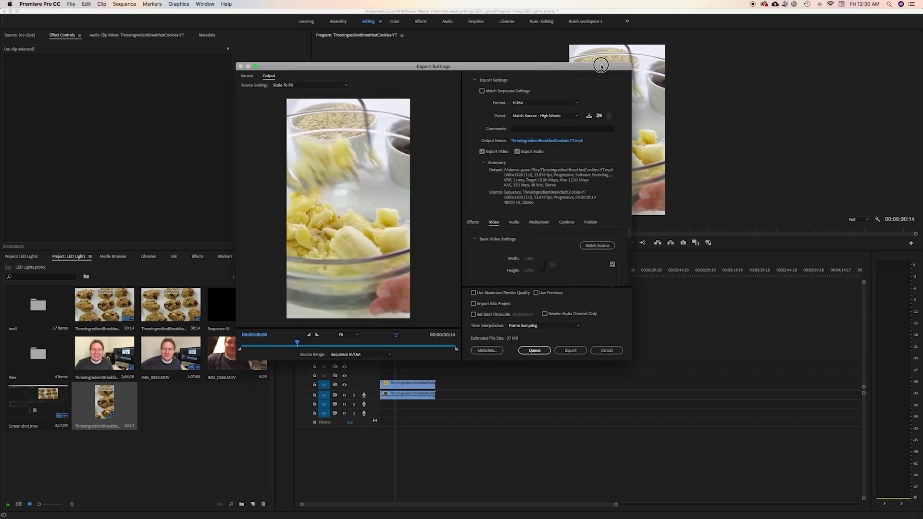
drag(603, 63, 639, 64)
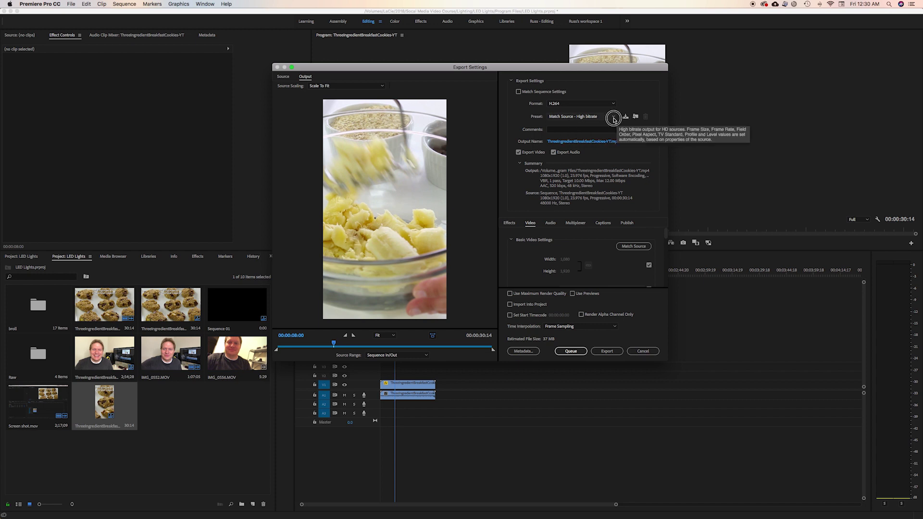
- Set the export preset to Match Source - High bitrate for H.264 output
click(614, 118)
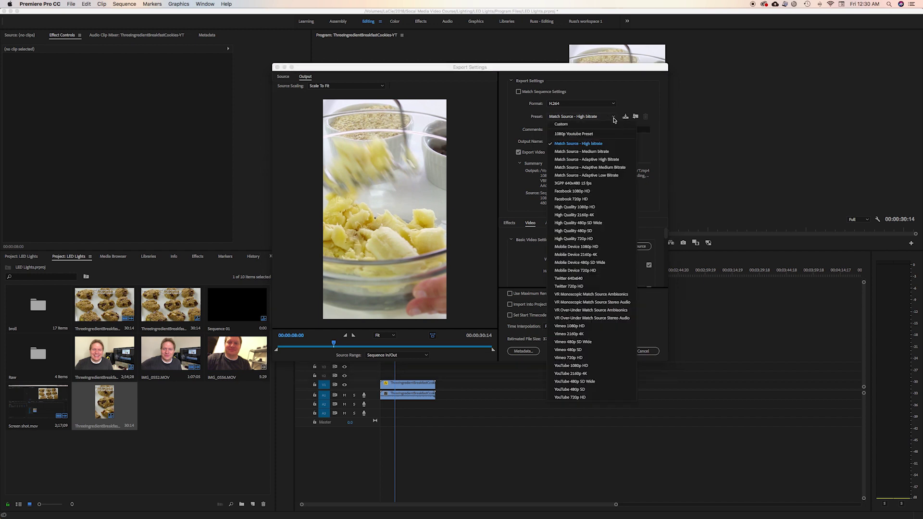
click(610, 152)
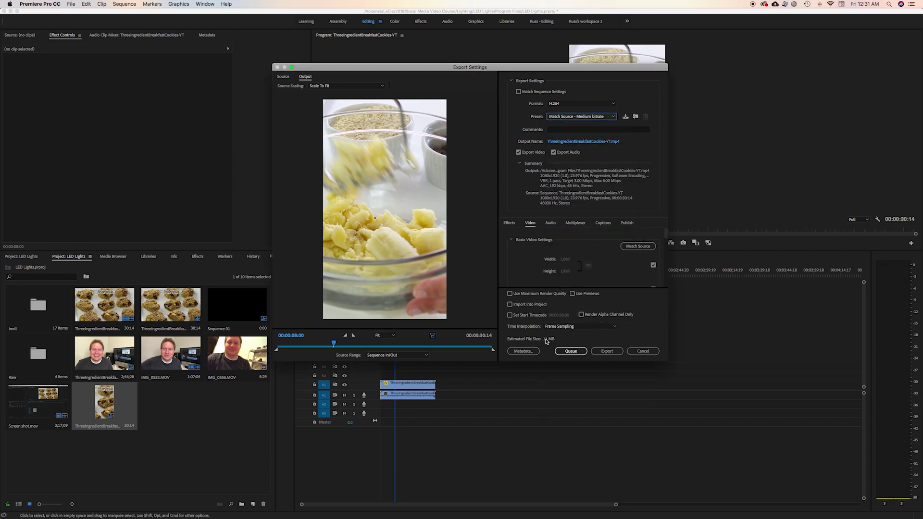
click(611, 116)
click(594, 145)
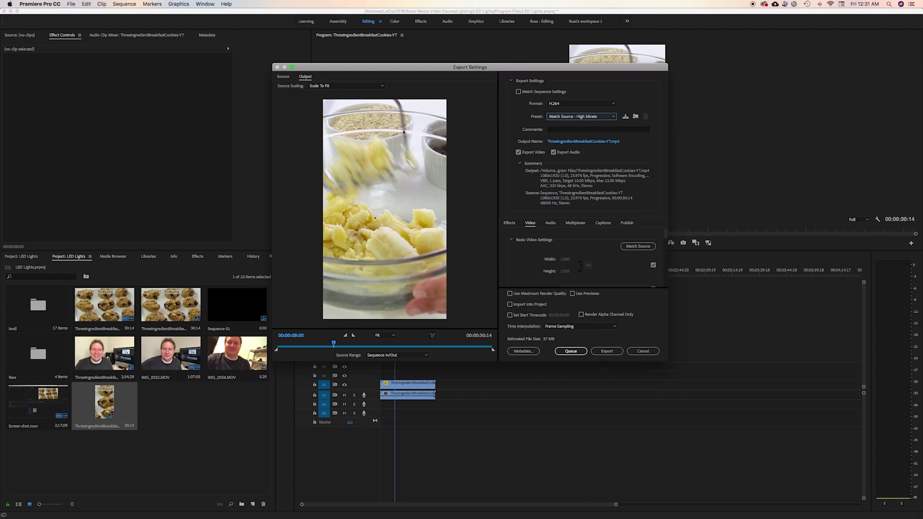
click(610, 117)
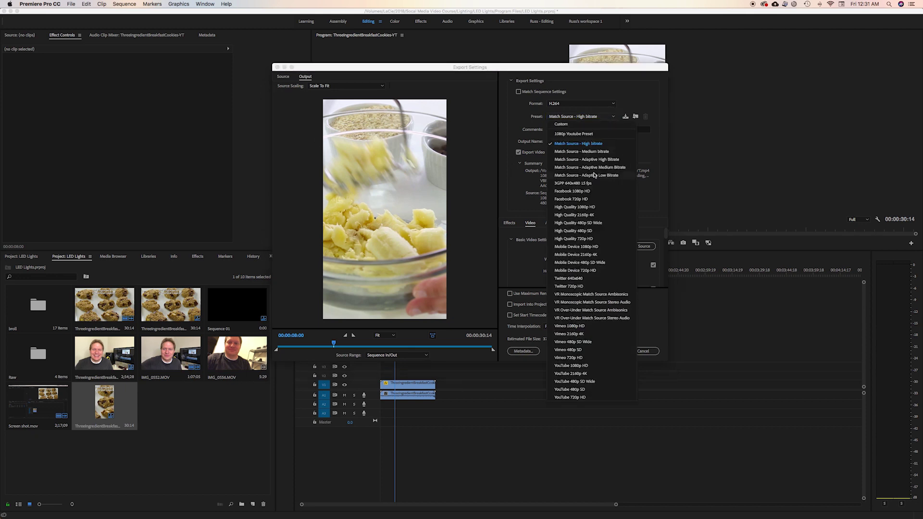
click(588, 208)
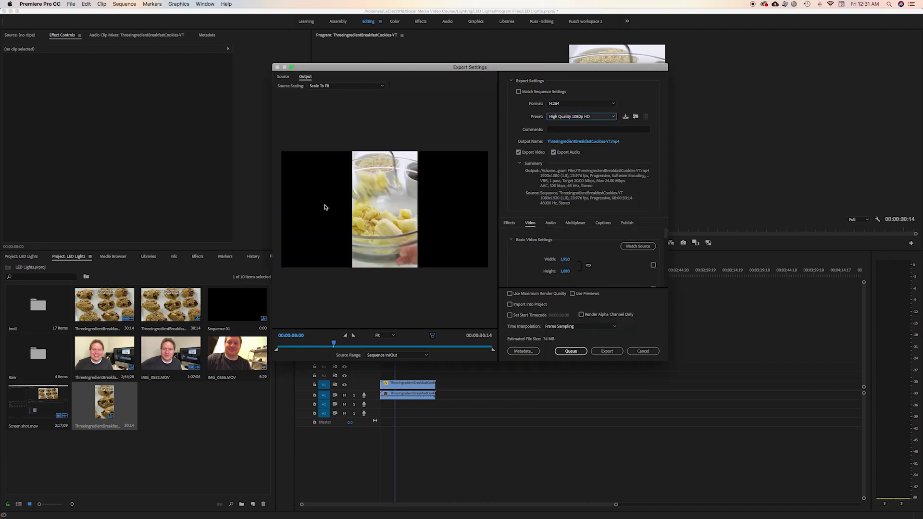
click(600, 120)
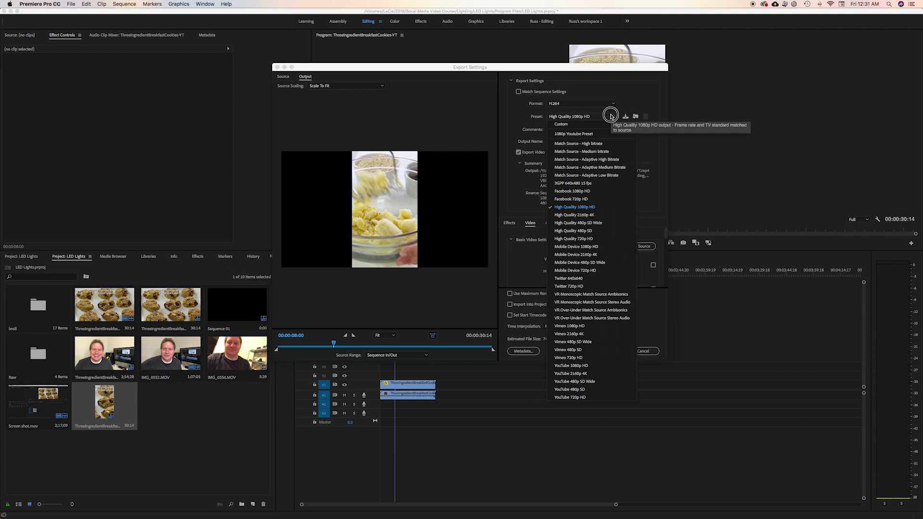
click(591, 152)
click(610, 118)
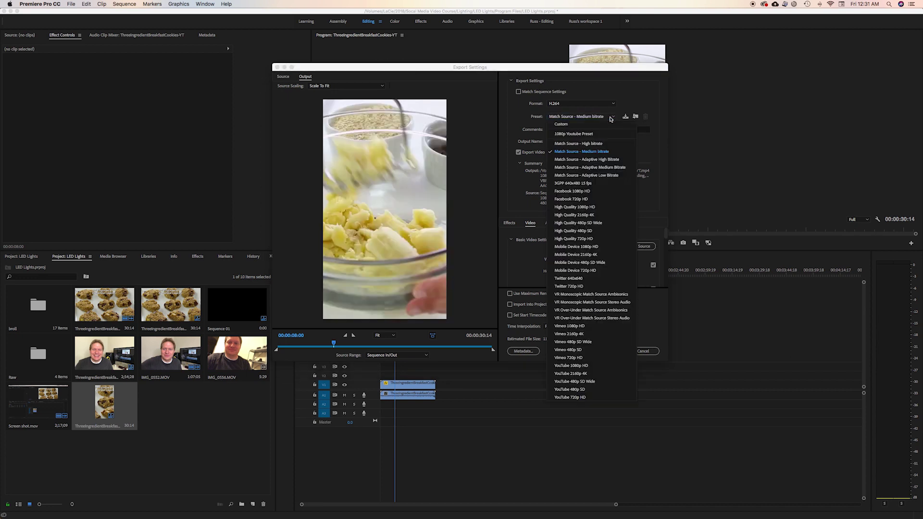
click(595, 144)
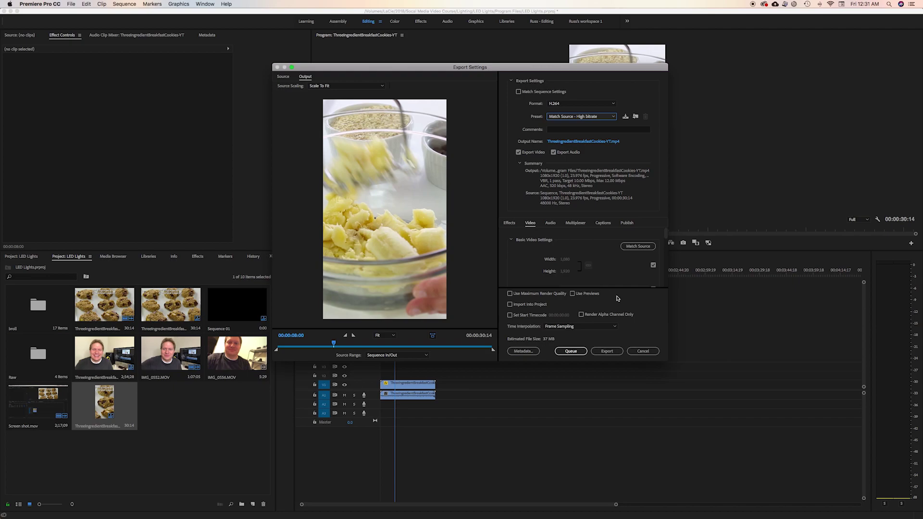